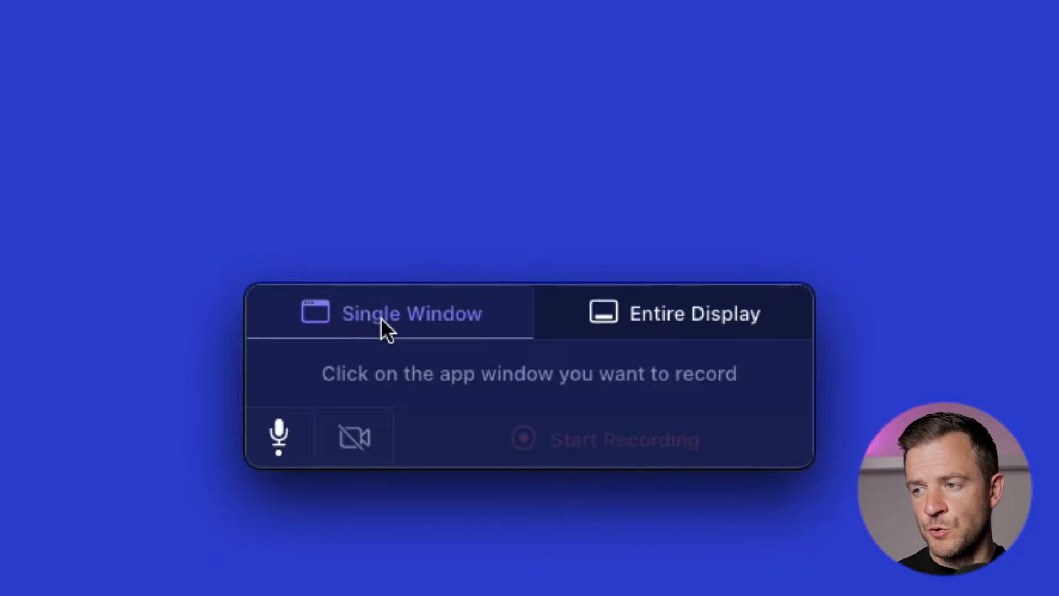
# Step: Choose Entire Display recording mode, check the microphone source, and start the recording
pyautogui.click(667, 317)
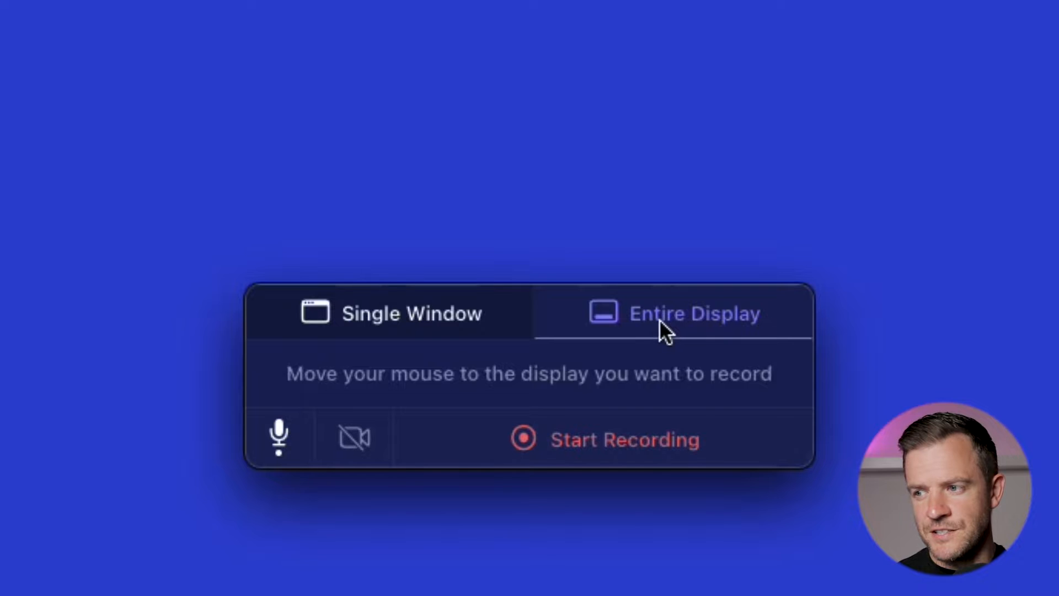
pyautogui.click(355, 448)
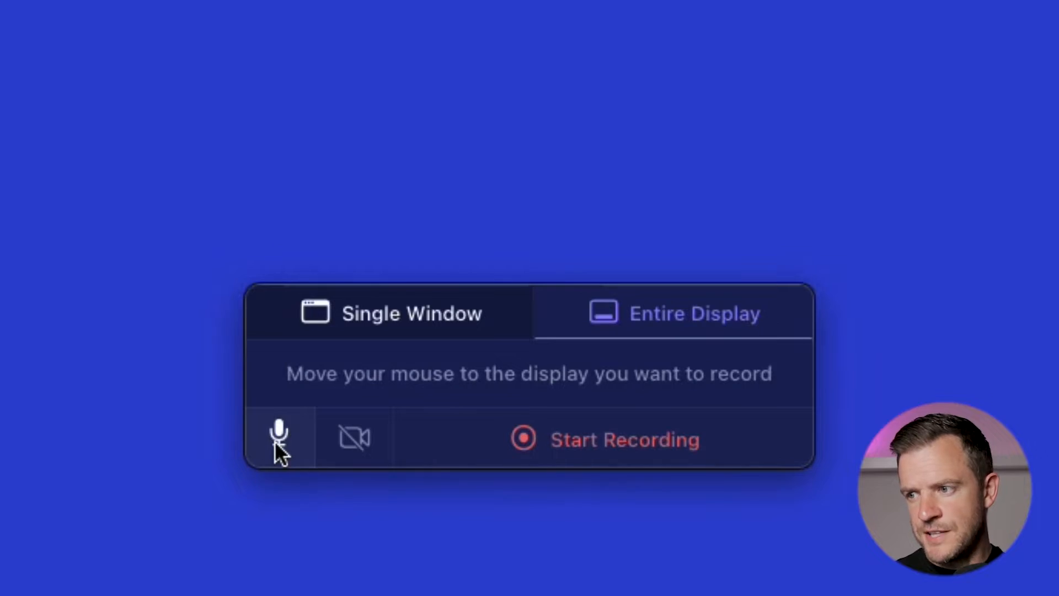
pyautogui.click(279, 453)
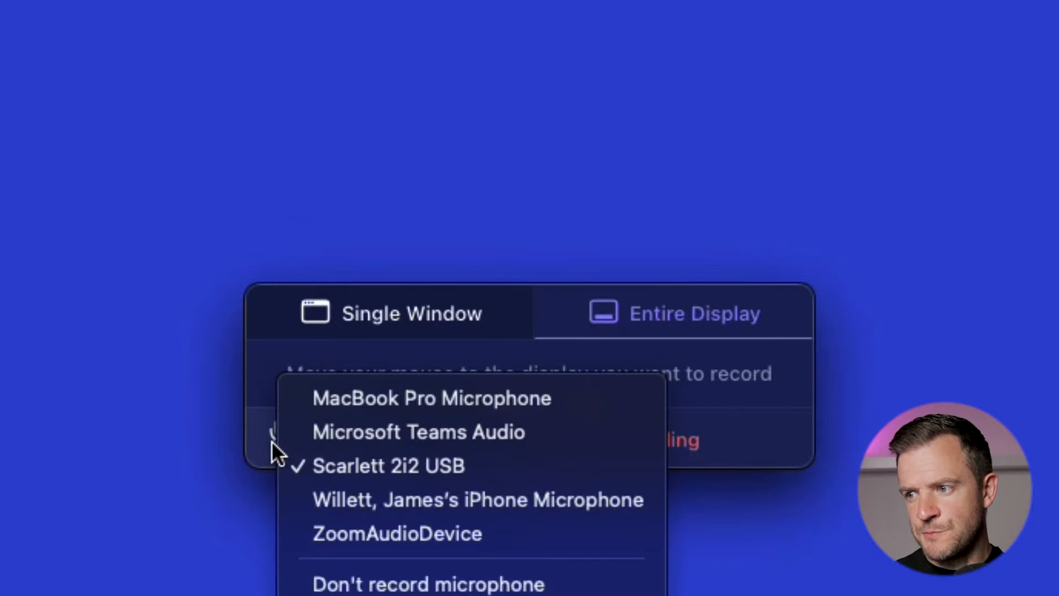
pyautogui.click(265, 441)
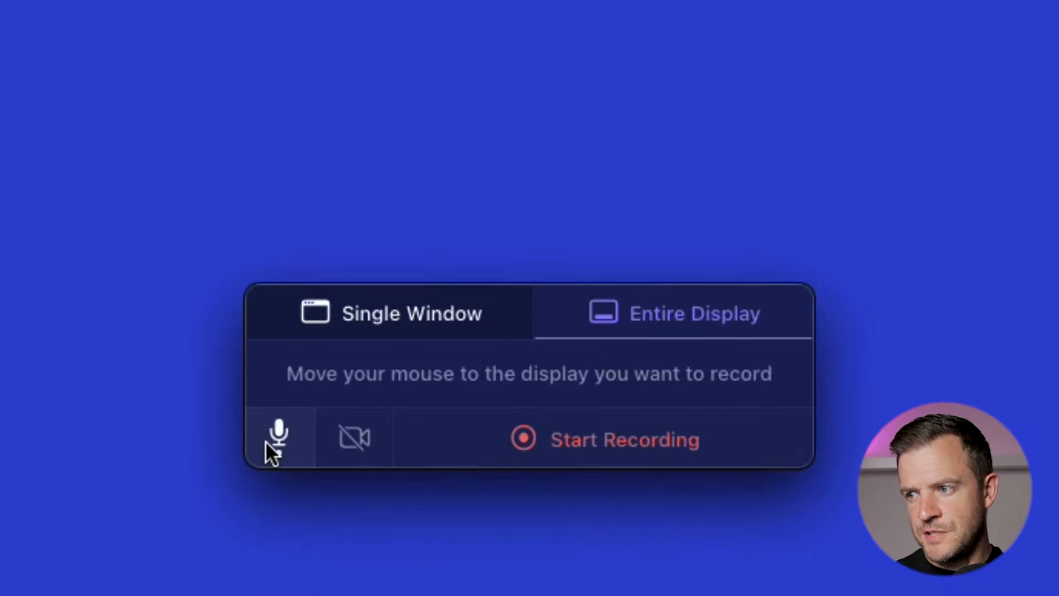
pyautogui.click(585, 437)
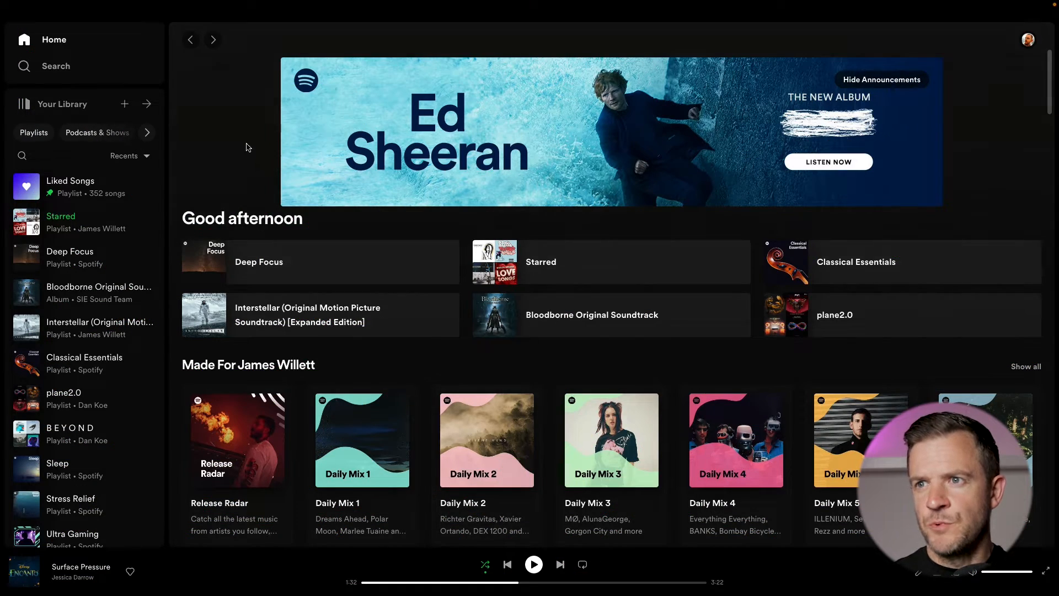
# Step: Search the music library for drum and bass
pyautogui.click(74, 70)
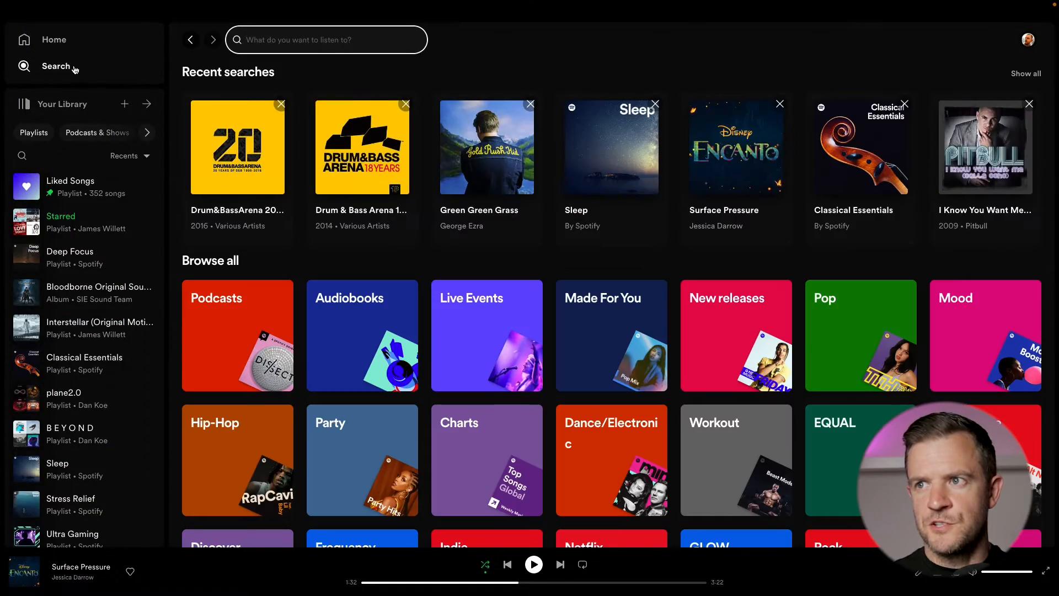
pyautogui.write('drum and bass')
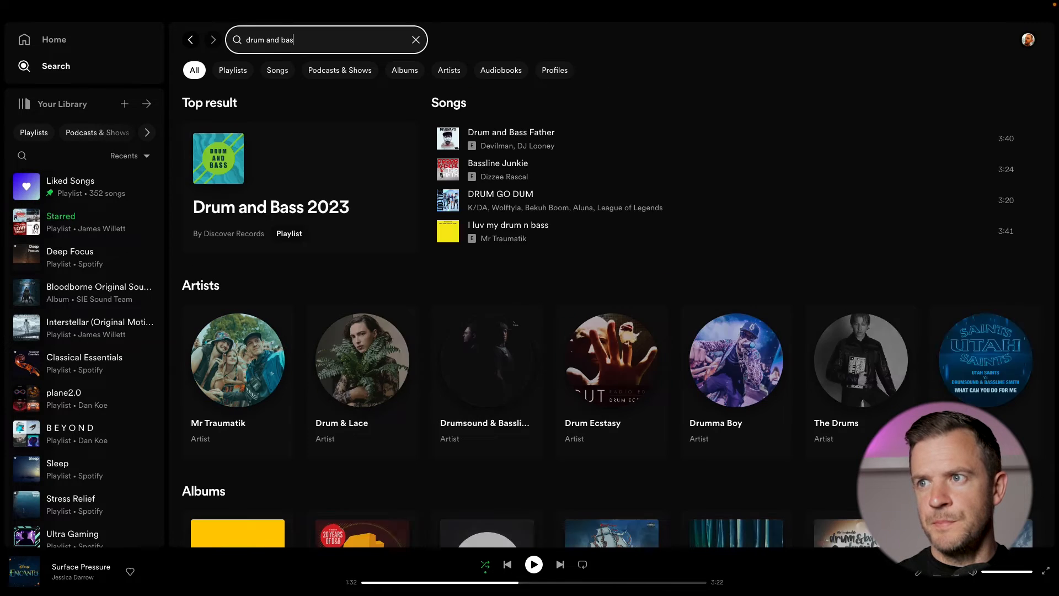
pyautogui.scroll(-6, 402, 253)
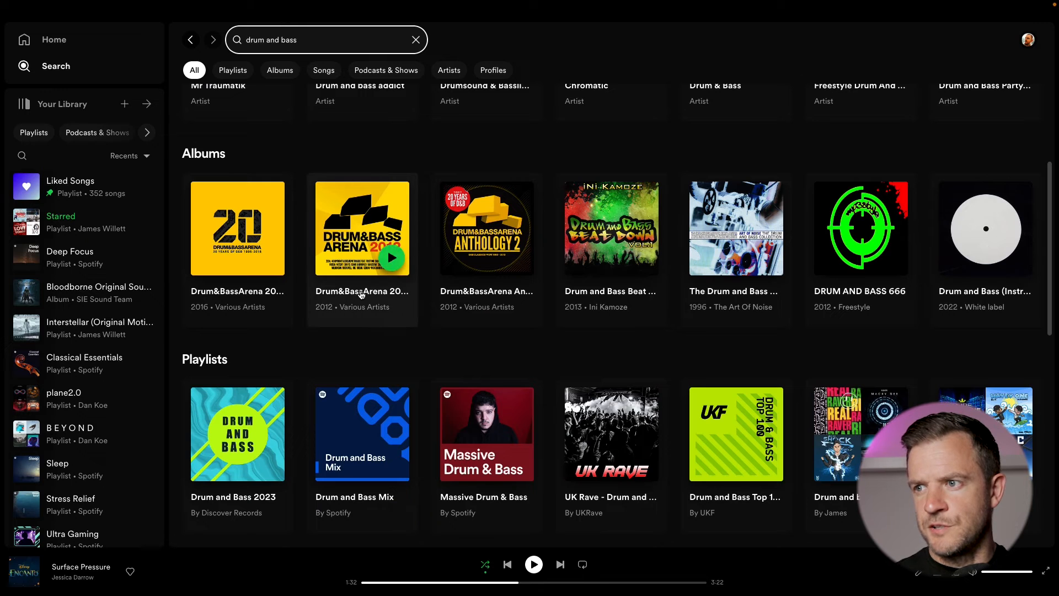
# Step: Open the Drum&BassArena 2012 album and scroll through its track list
pyautogui.click(361, 294)
pyautogui.scroll(-4, 474, 309)
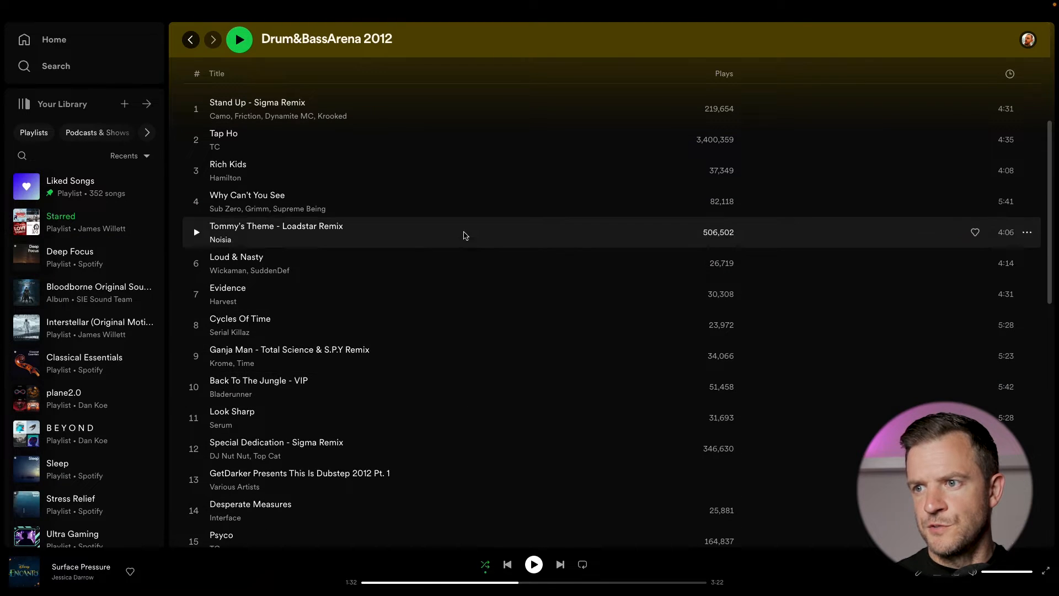
pyautogui.scroll(4, 468, 416)
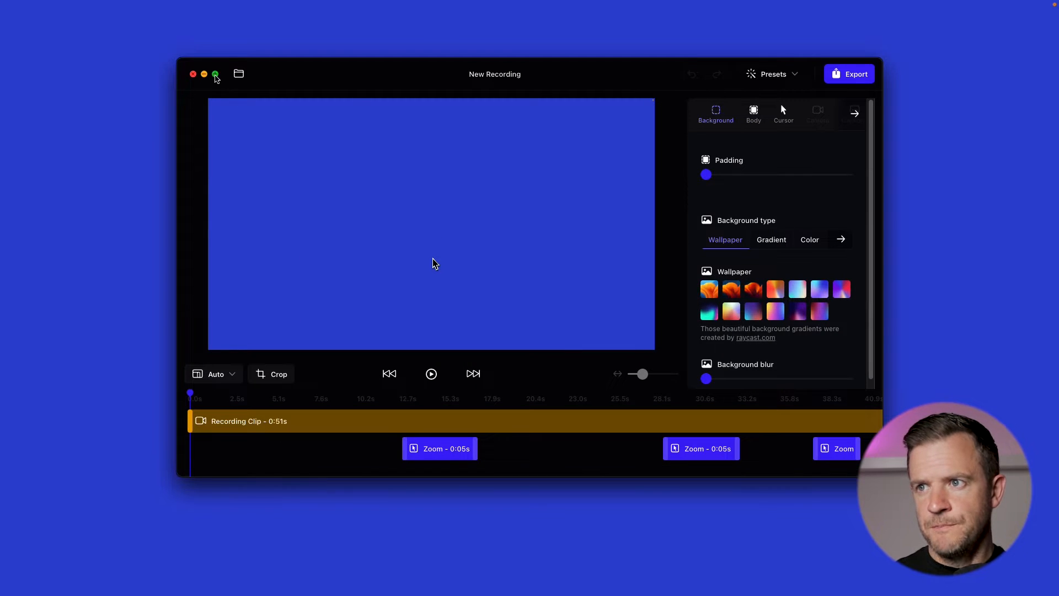
# Step: Maximize the editor window and preview the recording from the start of the timeline
pyautogui.click(215, 77)
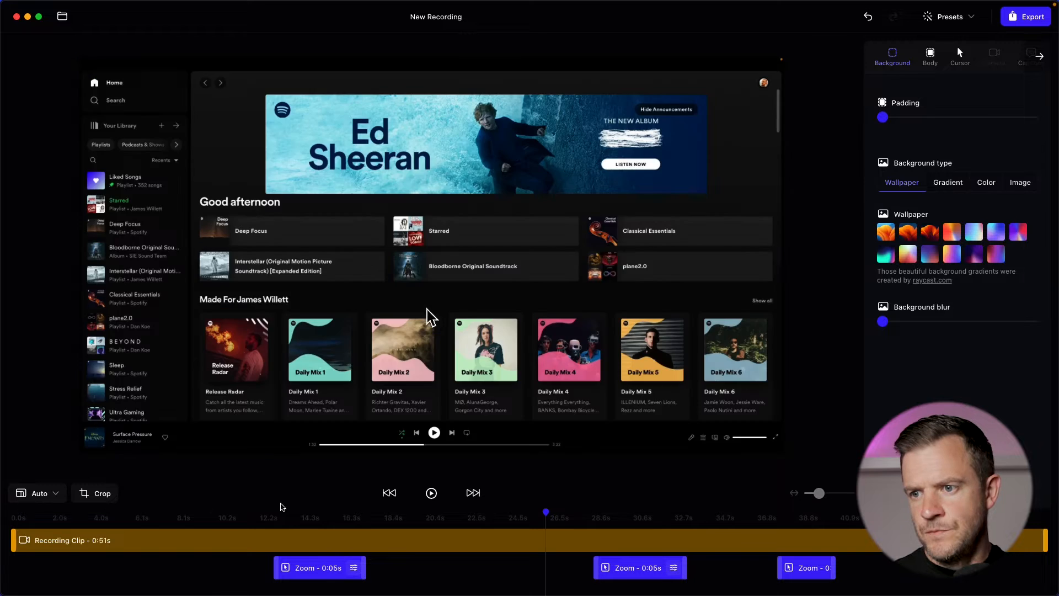
pyautogui.click(17, 541)
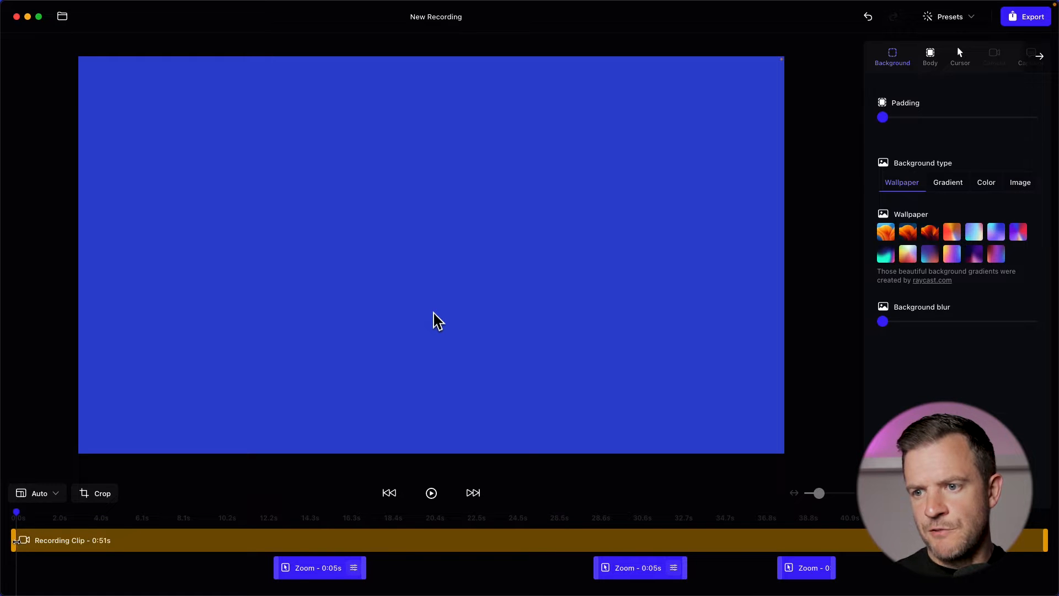
pyautogui.moveTo(120, 543); pyautogui.dragTo(562, 539)
pyautogui.press('space')
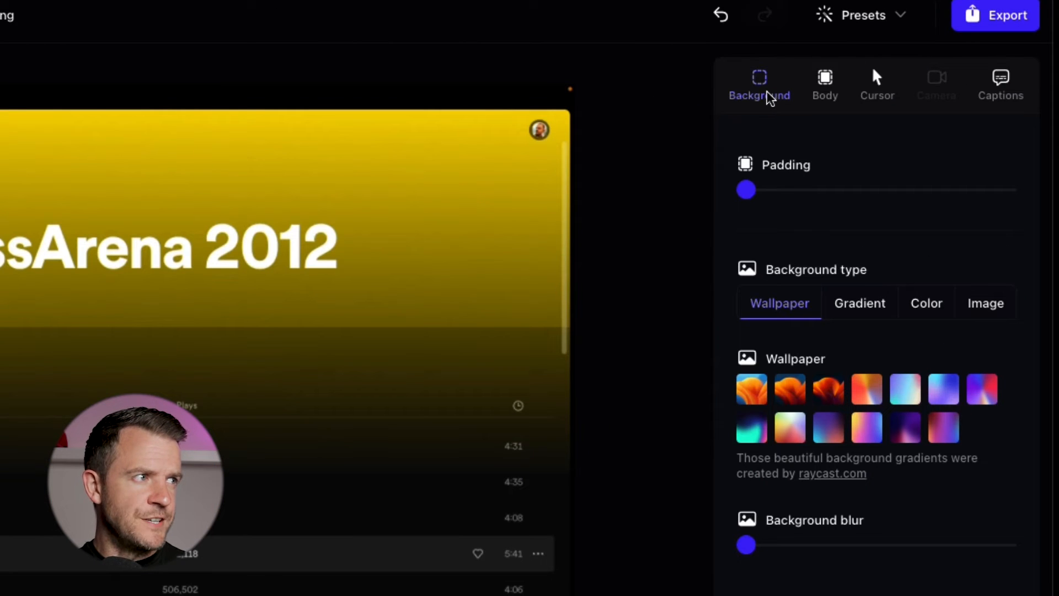
# Step: Increase the padding around the recording and try out different background wallpapers
pyautogui.moveTo(746, 190); pyautogui.dragTo(778, 197)
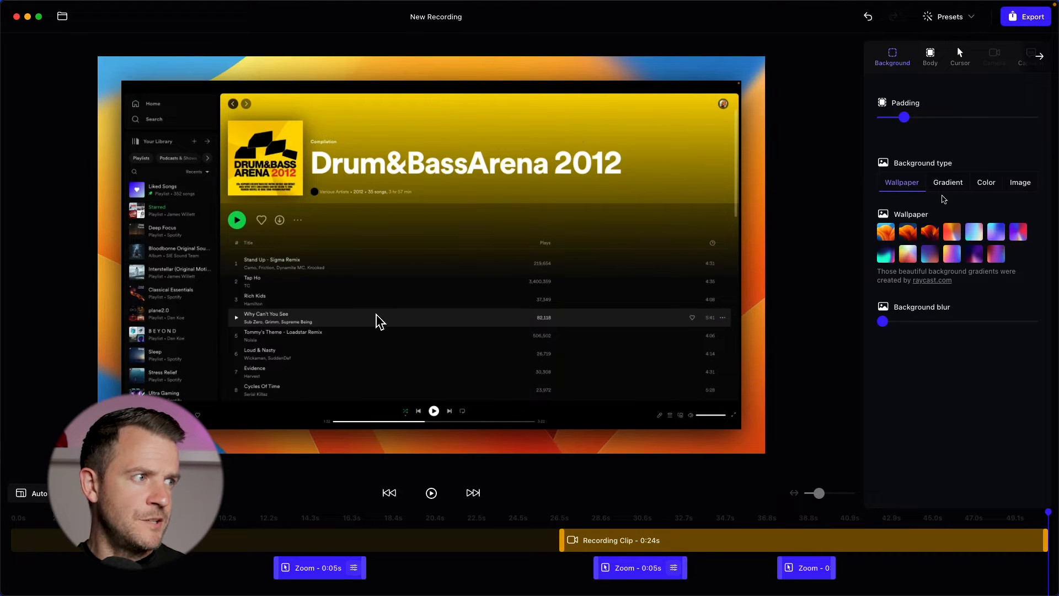
pyautogui.click(929, 255)
pyautogui.click(952, 239)
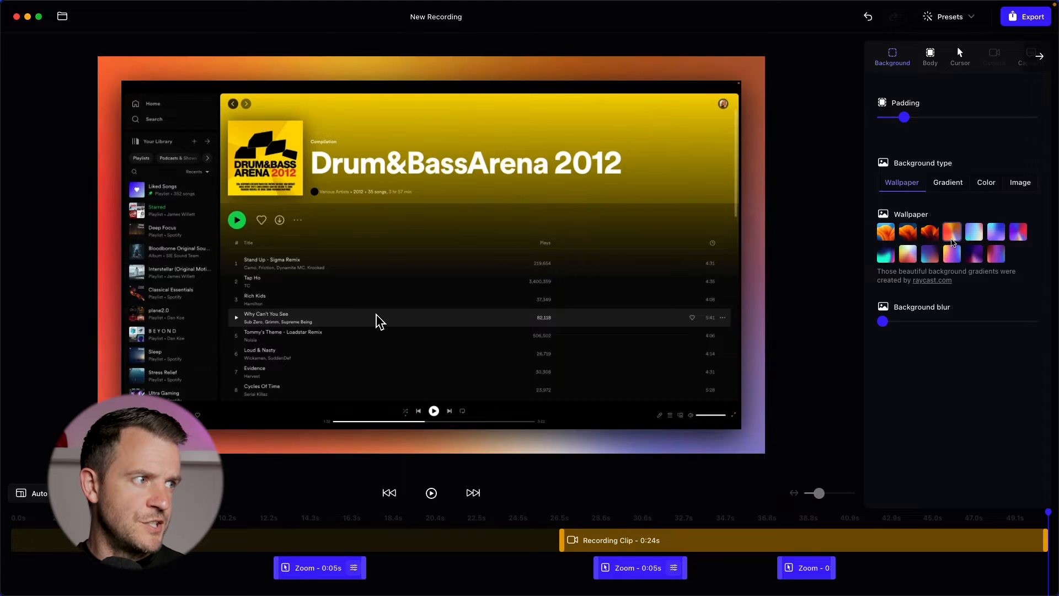
pyautogui.click(953, 186)
pyautogui.click(906, 239)
pyautogui.click(894, 236)
# Step: Compare the Color, Image and Gradient background types, pick a purple wallpaper, and add some background blur
pyautogui.click(982, 184)
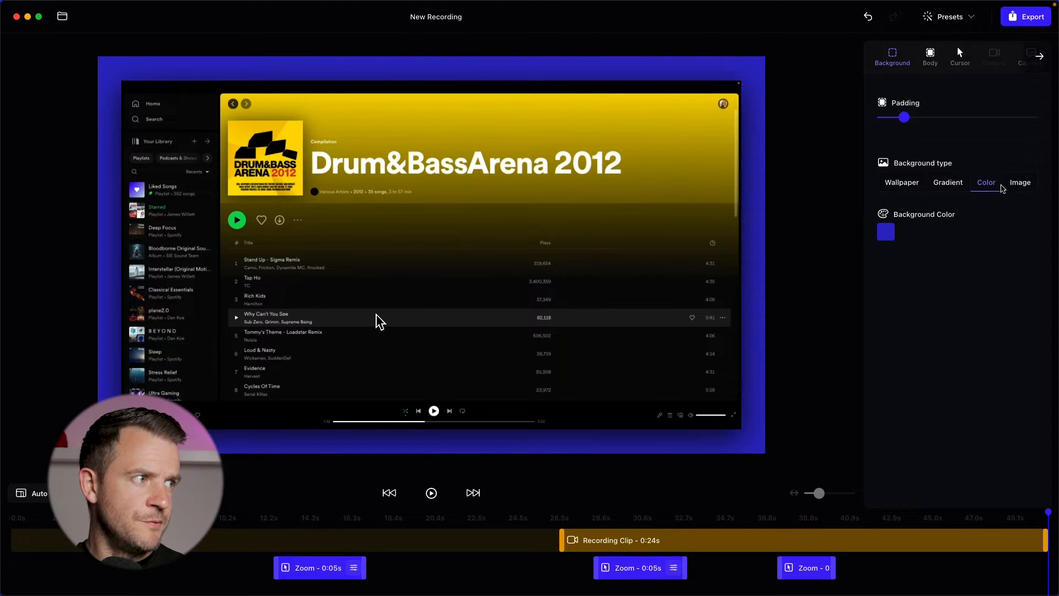
pyautogui.click(1018, 184)
pyautogui.click(947, 183)
pyautogui.click(902, 184)
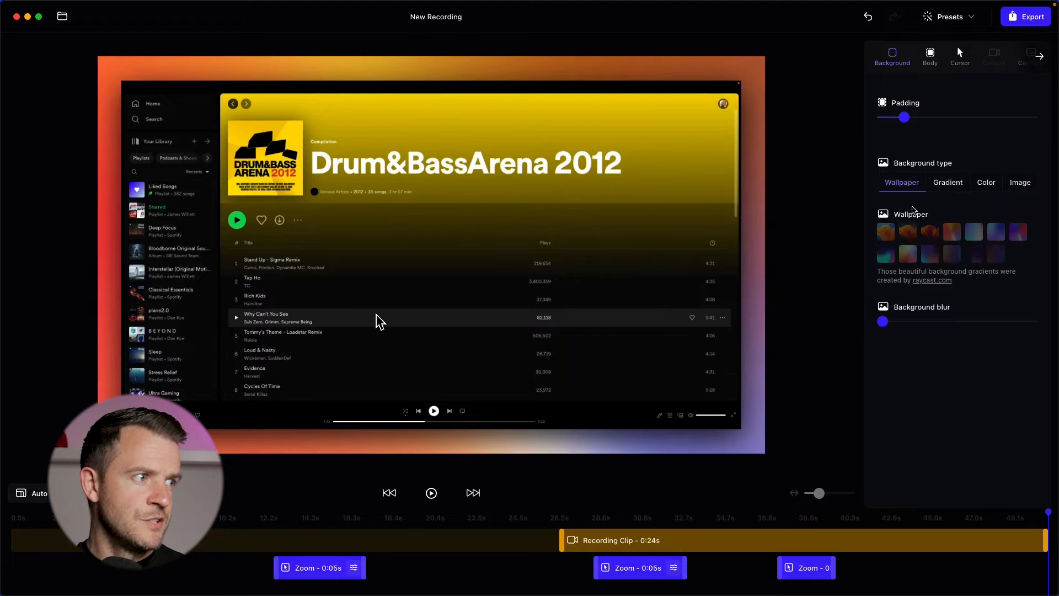
pyautogui.click(975, 255)
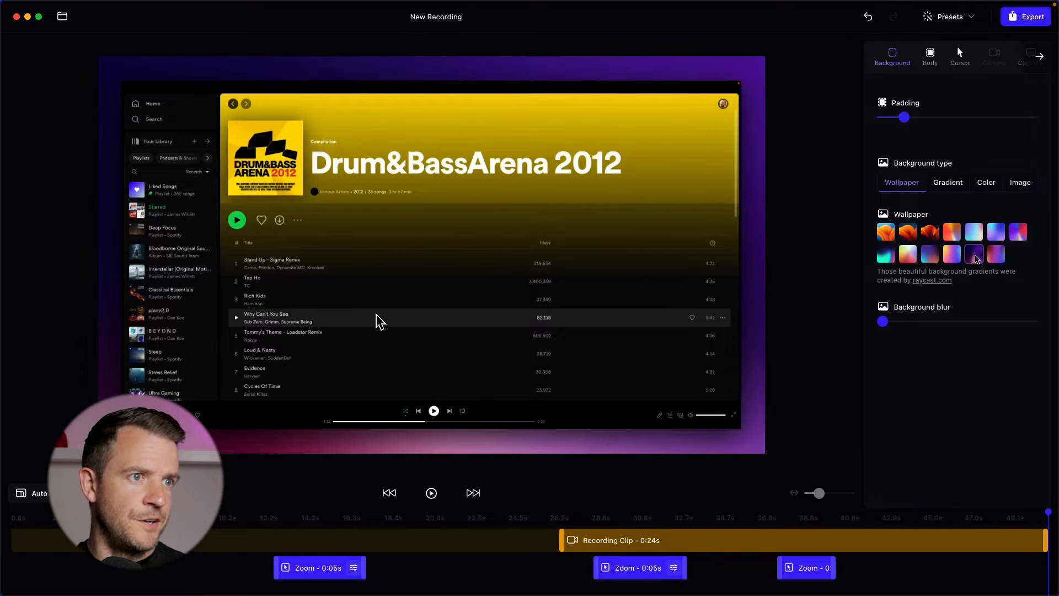
pyautogui.moveTo(884, 322); pyautogui.dragTo(939, 327)
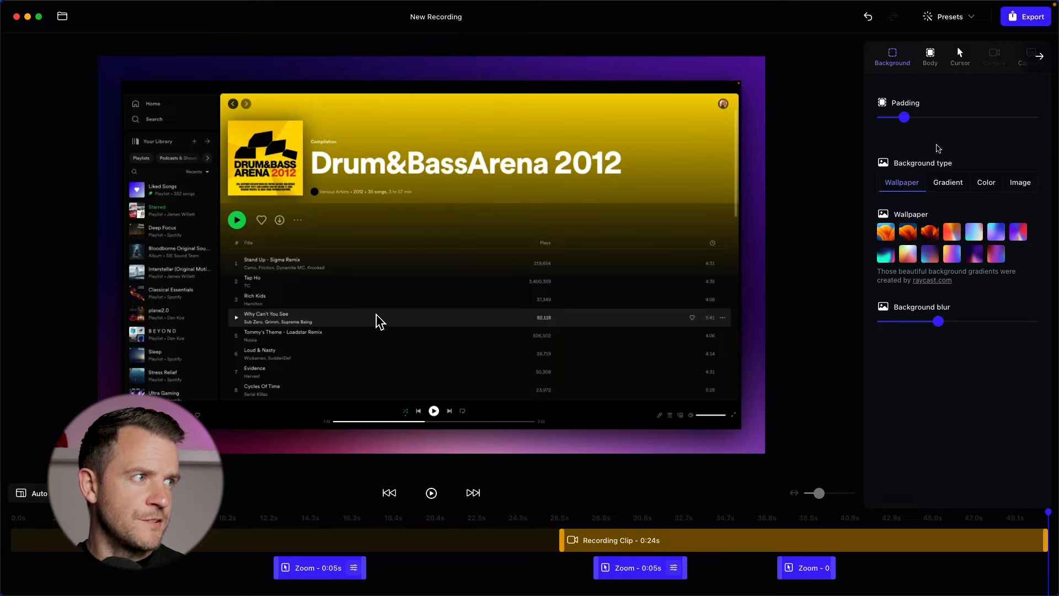
# Step: Round the recording's corners with a border radius of about 106 and adjust the shadow settings
pyautogui.scroll(-5, 936, 111)
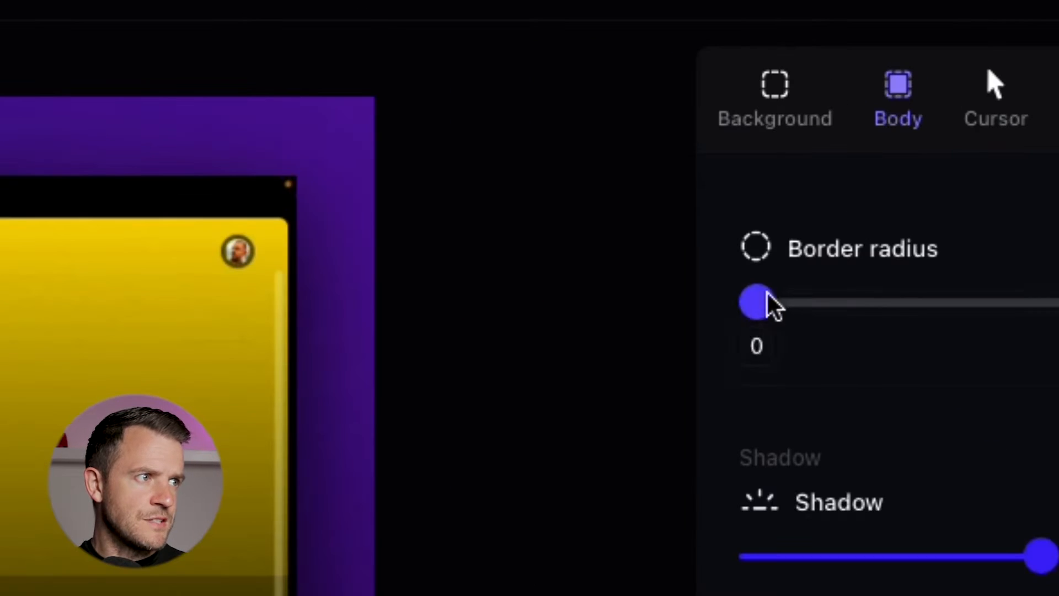
pyautogui.moveTo(886, 119); pyautogui.dragTo(939, 118)
pyautogui.moveTo(936, 289); pyautogui.dragTo(955, 291)
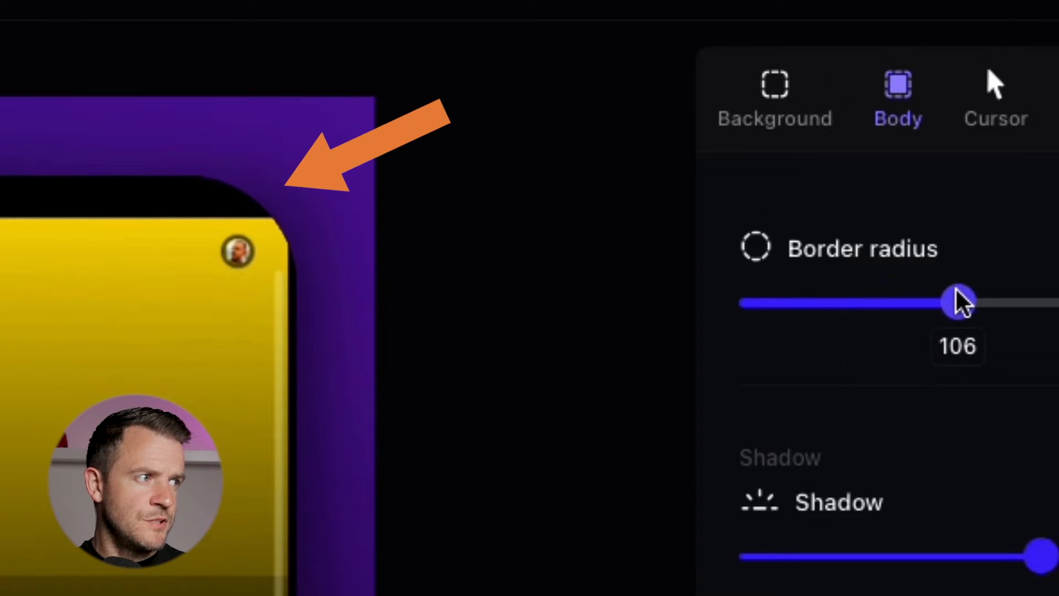
pyautogui.moveTo(1041, 542); pyautogui.dragTo(1002, 207)
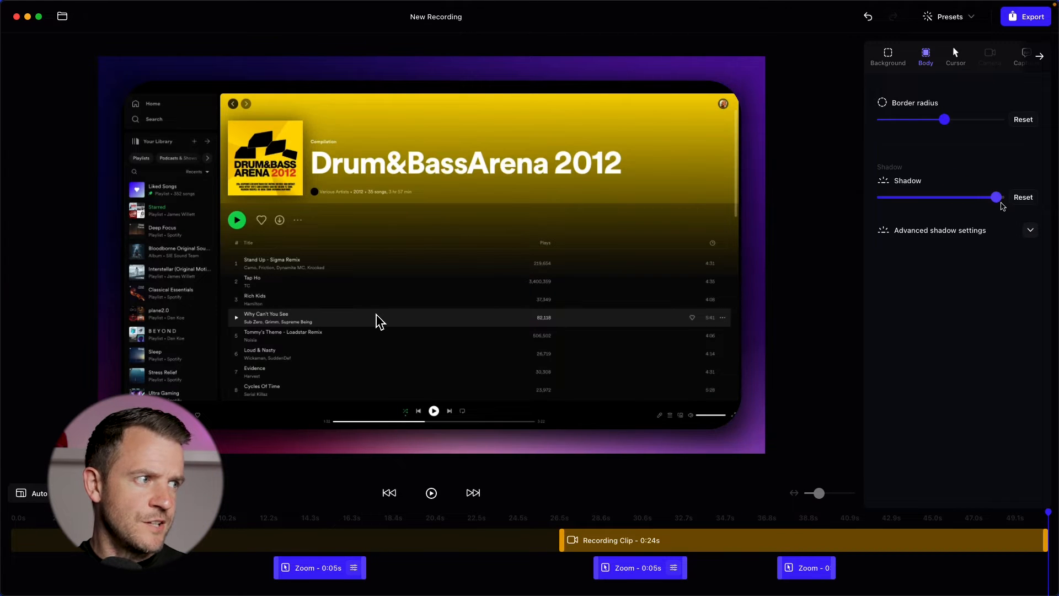
pyautogui.click(1031, 230)
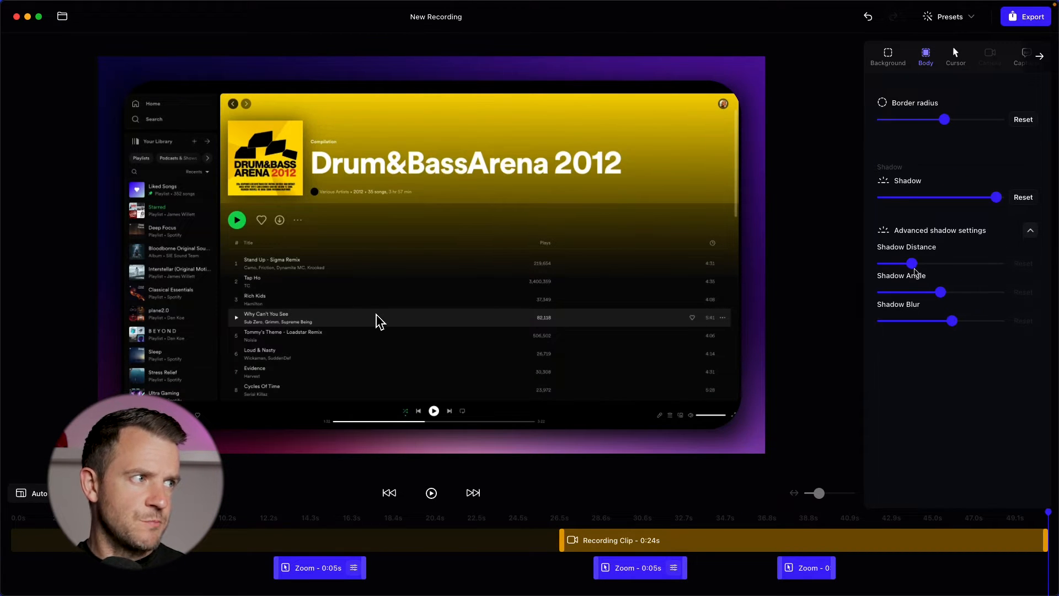
# Step: Enlarge the cursor size and try the Touch cursor type before switching back to macOS
pyautogui.click(951, 58)
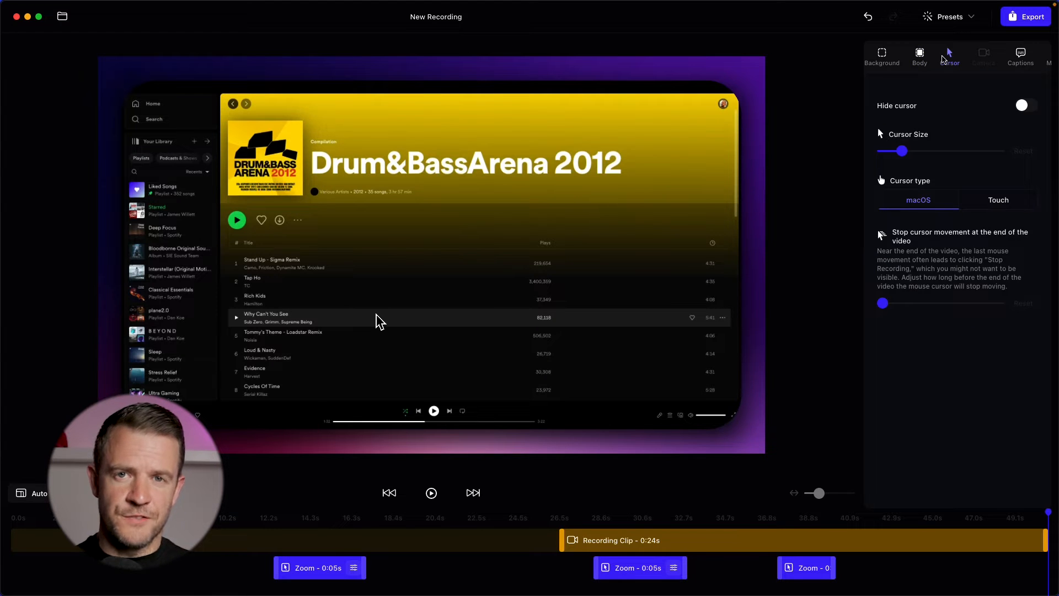
pyautogui.moveTo(901, 152); pyautogui.dragTo(938, 158)
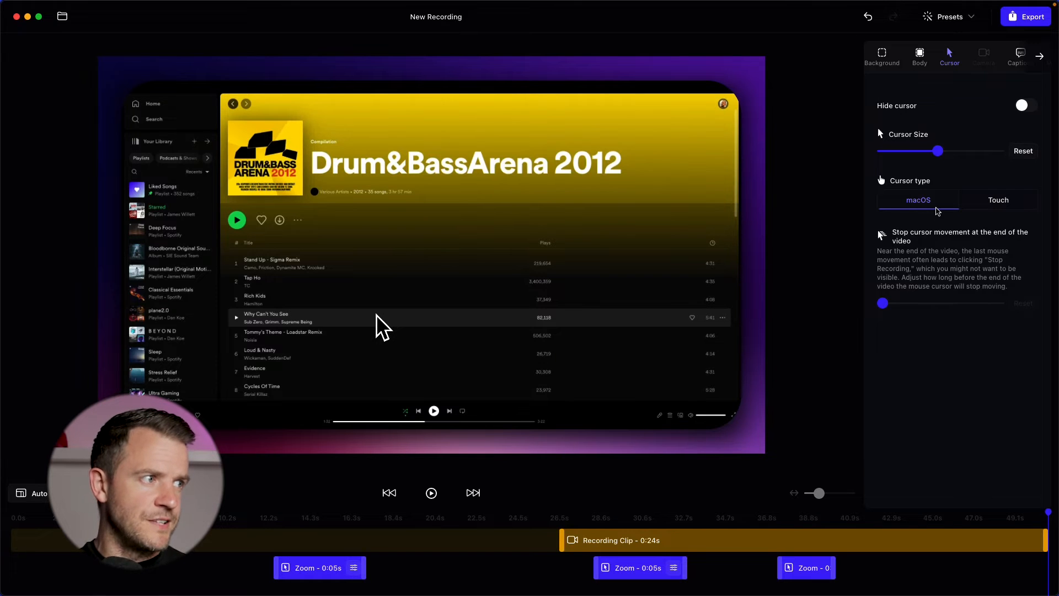
pyautogui.click(995, 205)
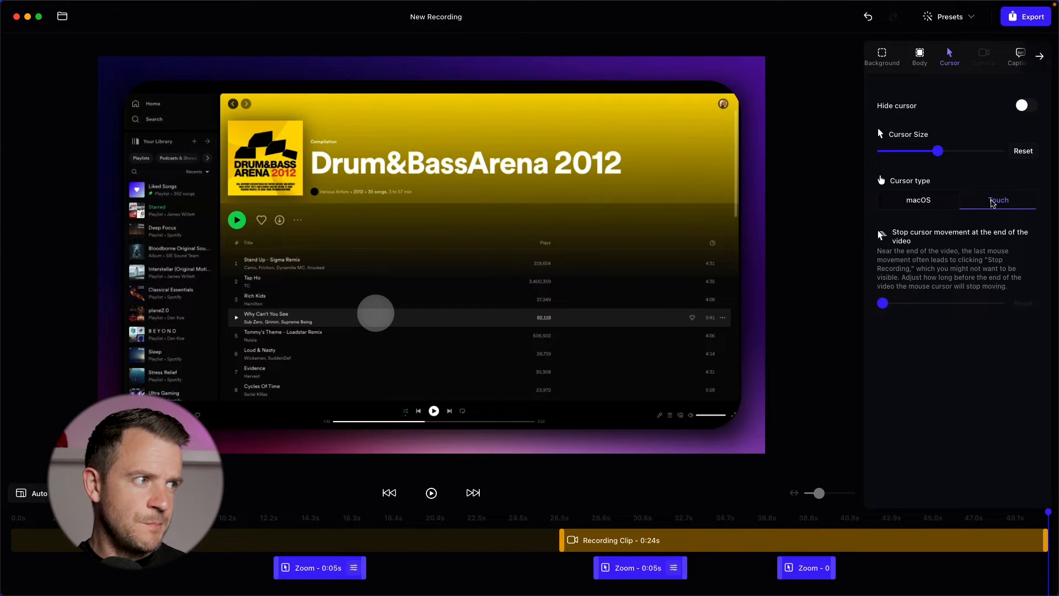
pyautogui.click(928, 205)
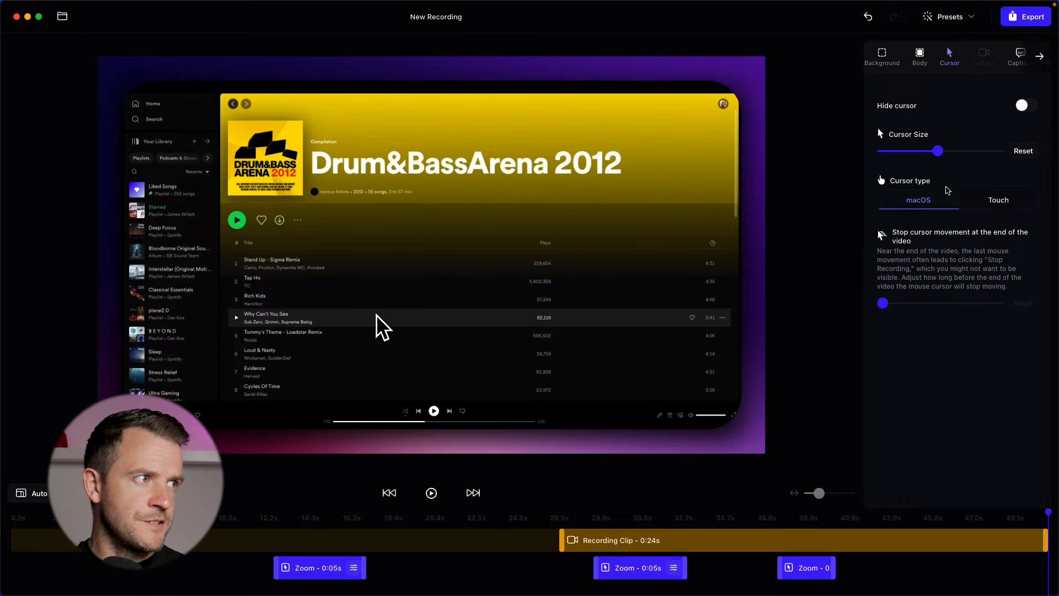
# Step: Open the Motion settings and inspect the Customize options for cursor and zoom movement animations
pyautogui.hscroll(1, 969, 59)
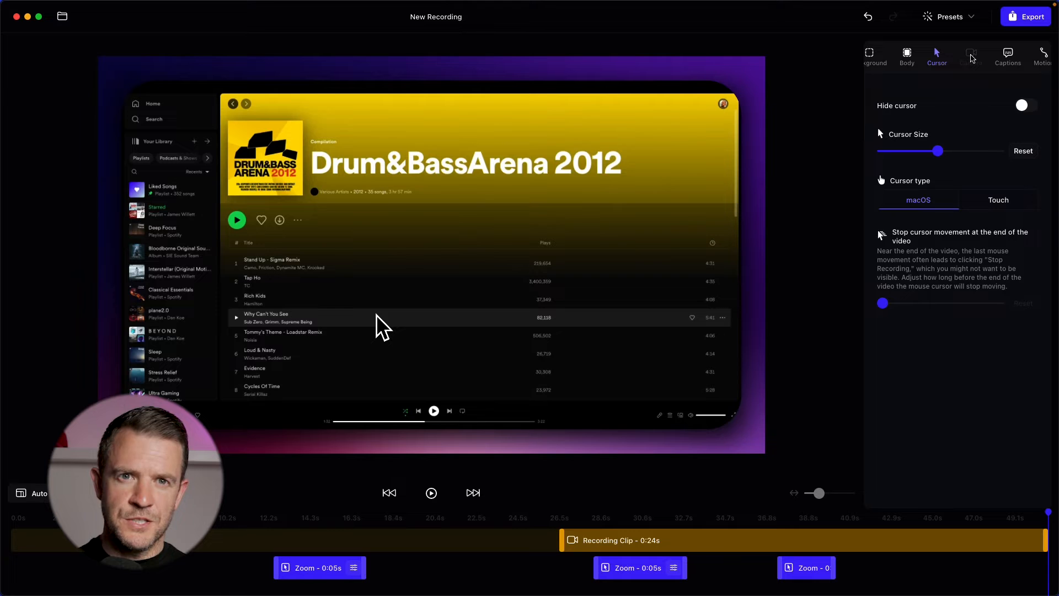
pyautogui.hscroll(1, 975, 60)
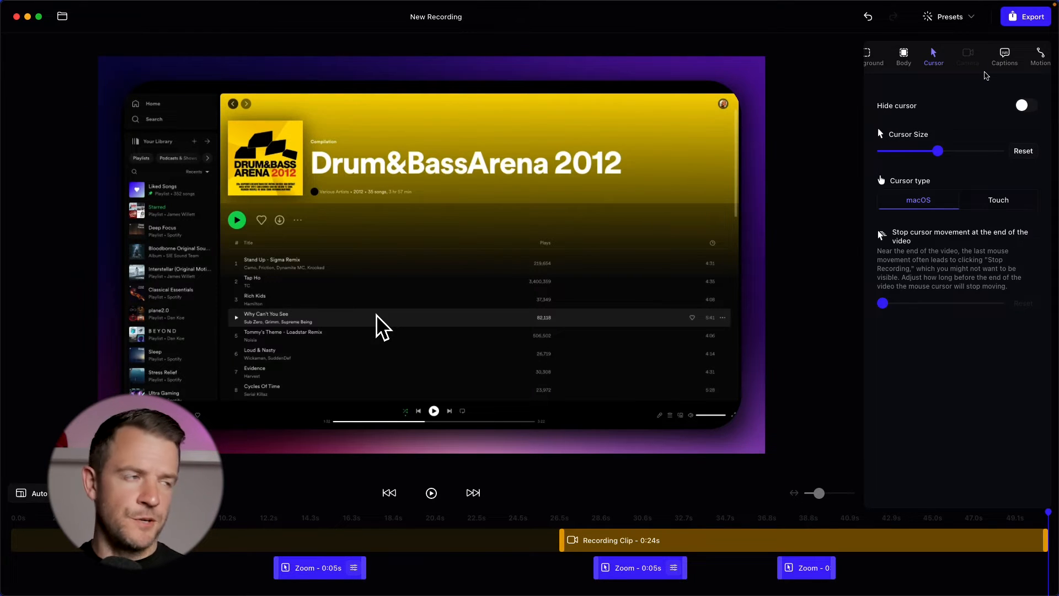
pyautogui.click(1000, 57)
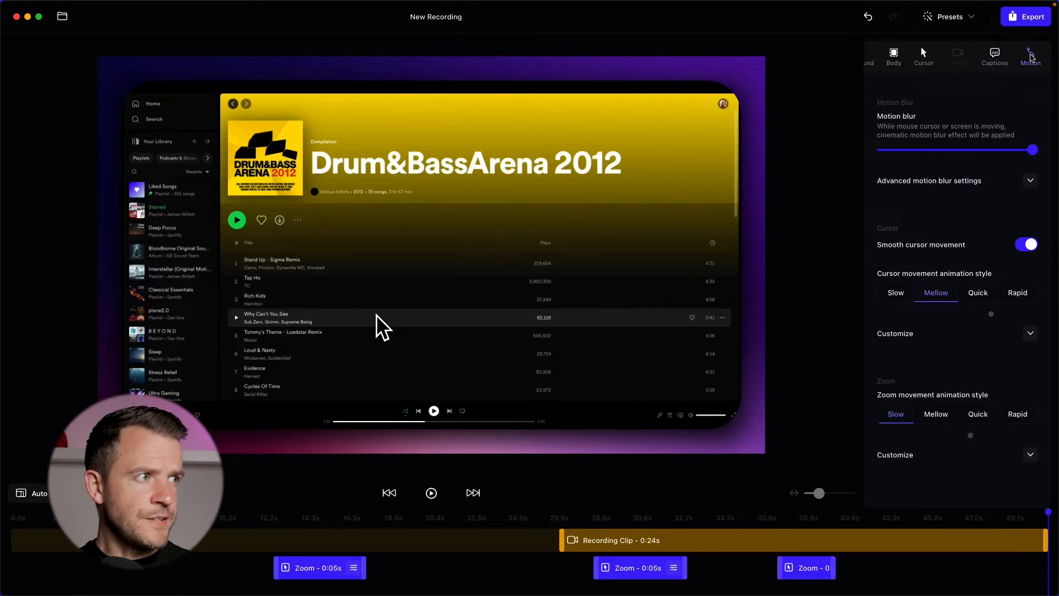
pyautogui.moveTo(958, 149)
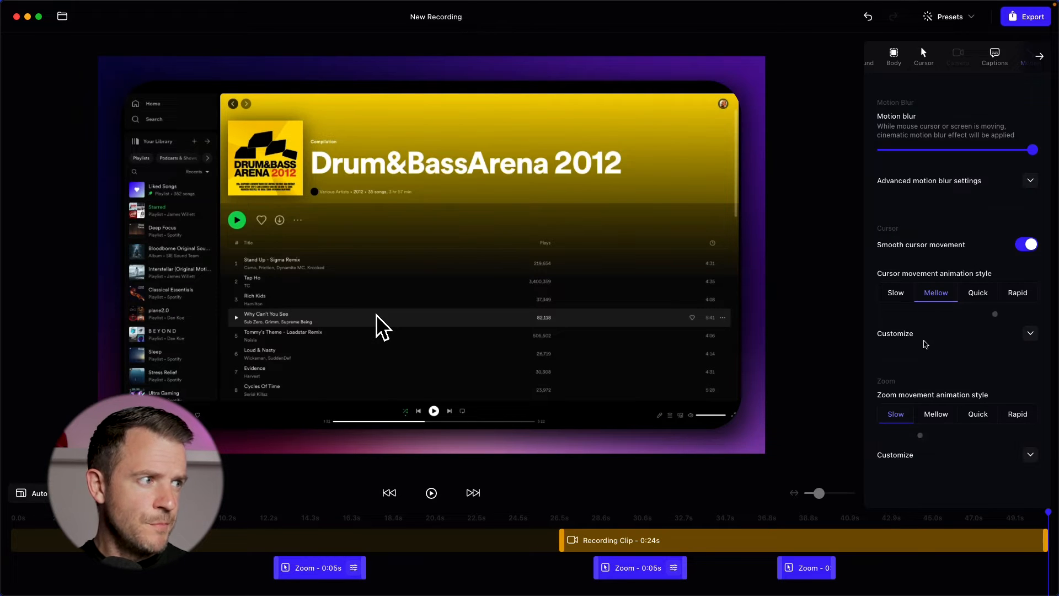
pyautogui.click(1030, 333)
pyautogui.scroll(-4, 1027, 221)
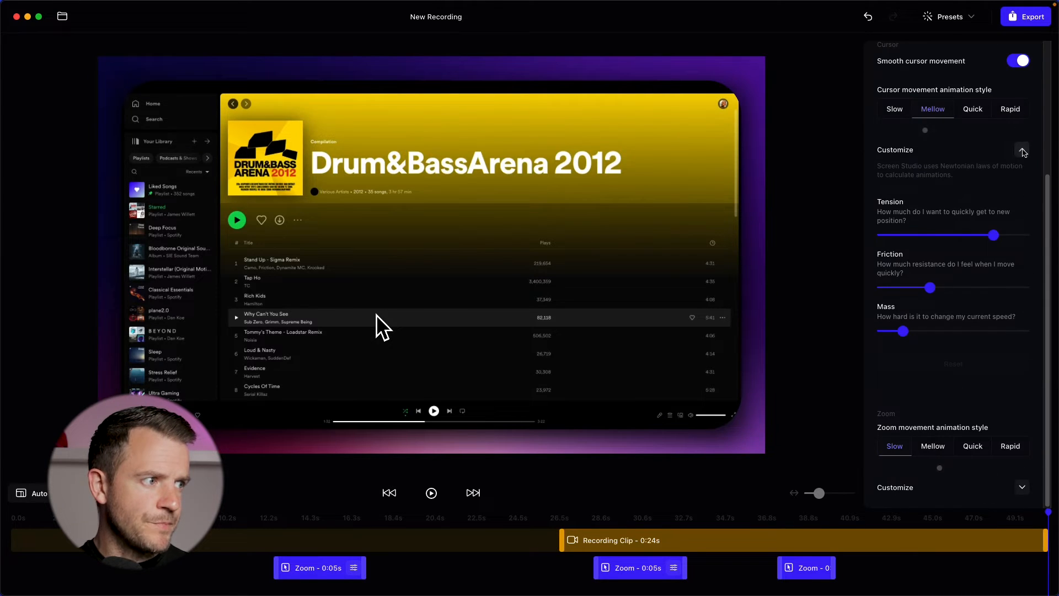
pyautogui.click(1022, 149)
pyautogui.click(1030, 455)
pyautogui.scroll(-4, 1024, 419)
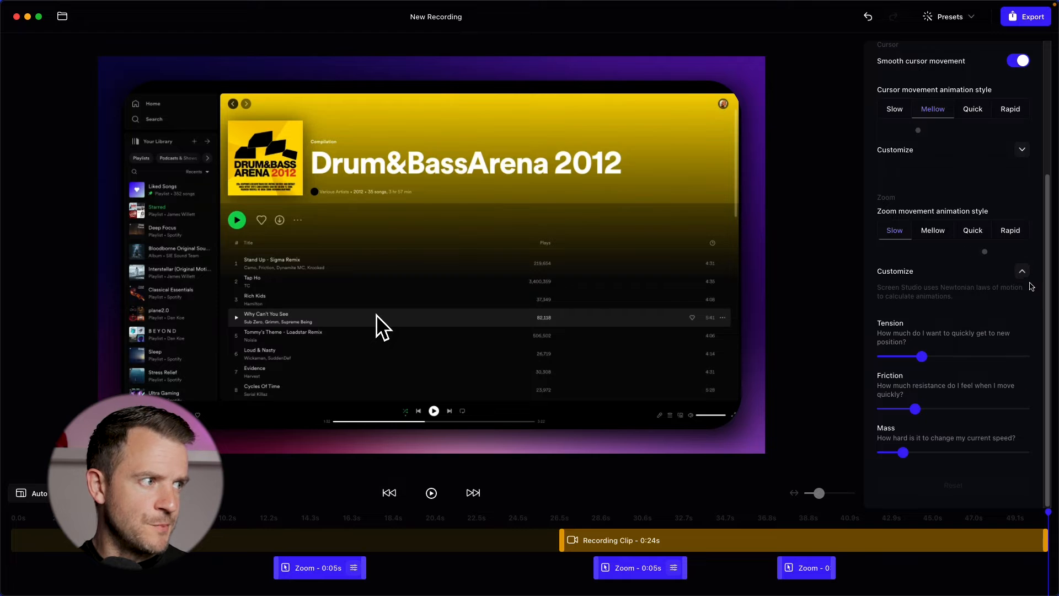
pyautogui.click(1024, 277)
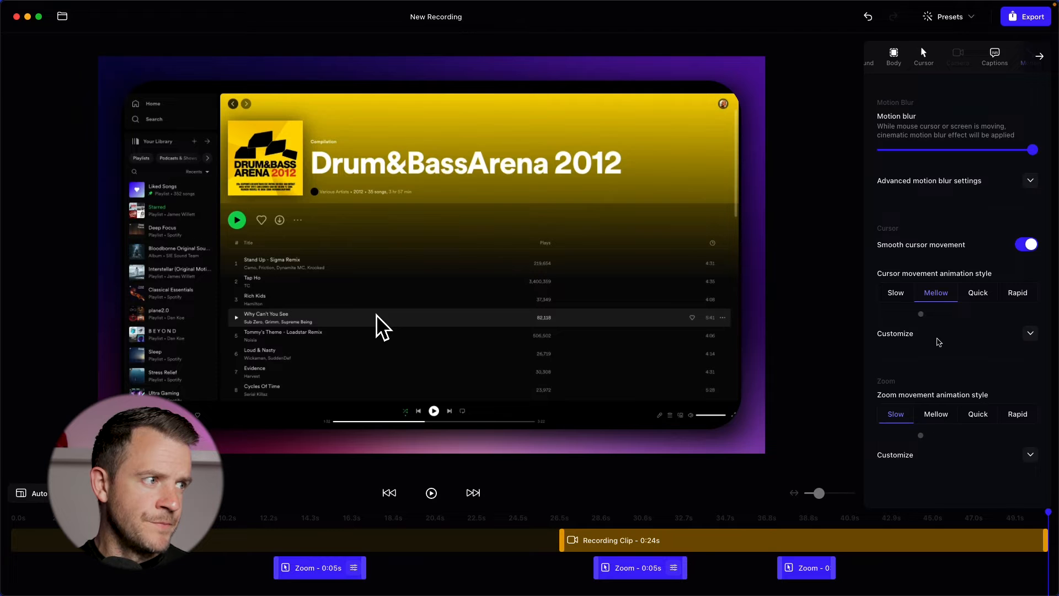
# Step: Try the Slow and Rapid cursor movement animation styles and the Rapid zoom movement style while previewing
pyautogui.click(898, 298)
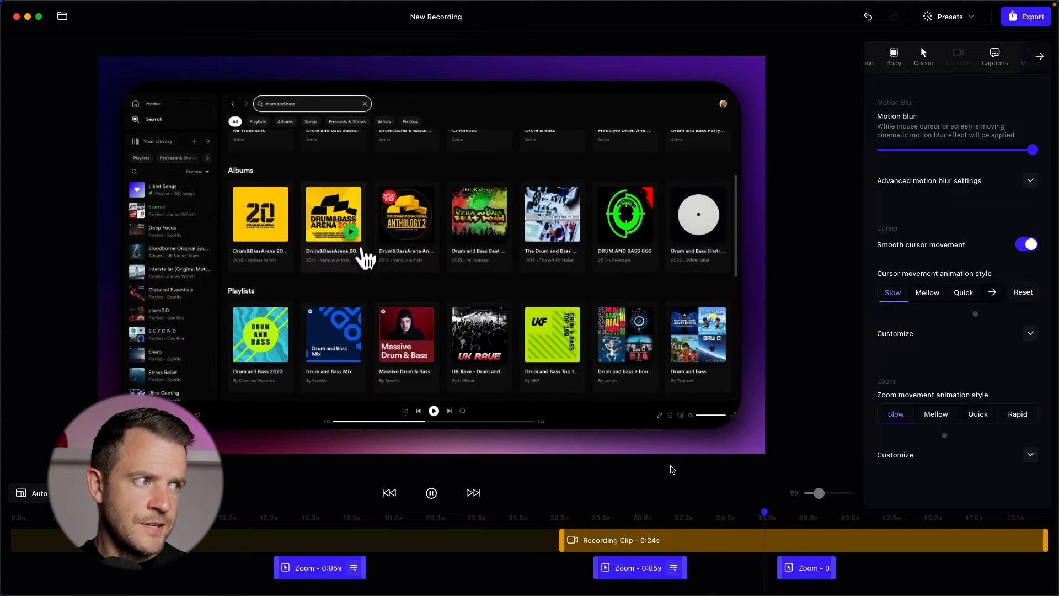
pyautogui.click(995, 294)
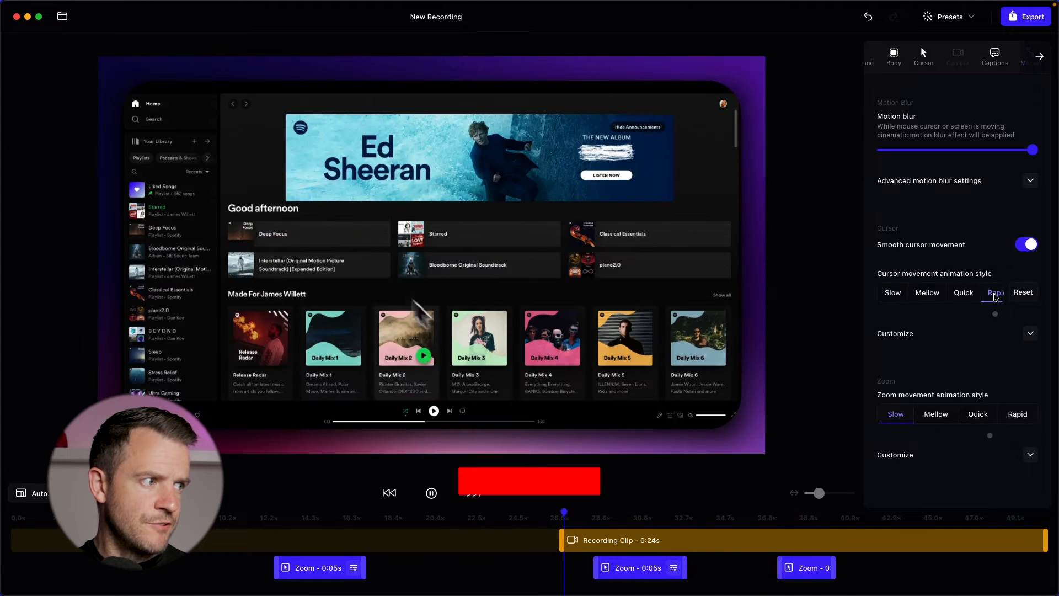
pyautogui.click(1018, 414)
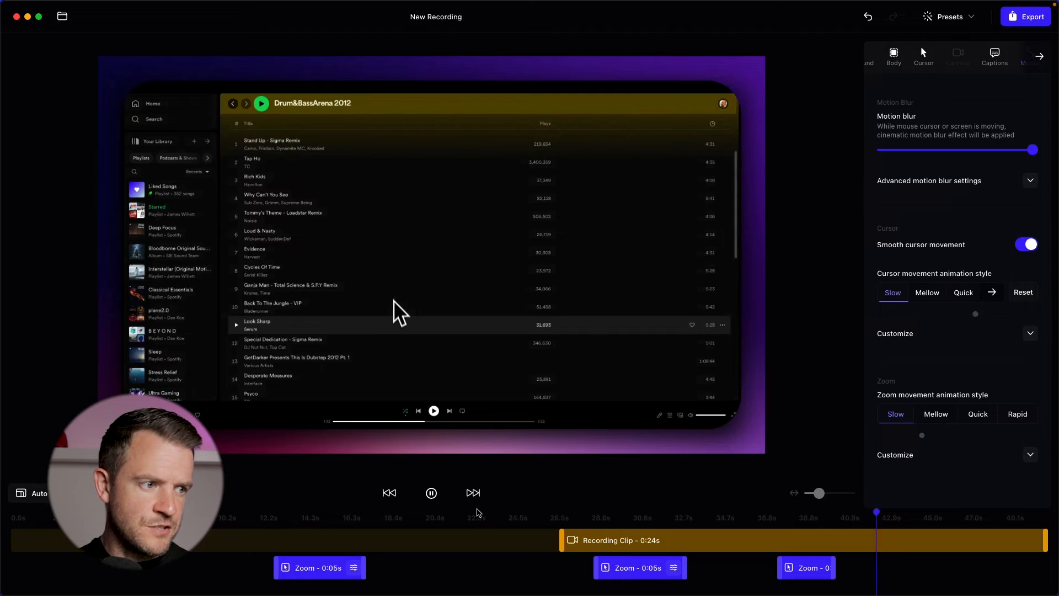
# Step: Add a new zoom segment near the 42-second mark on the timeline, lengthen it, and play the preview
pyautogui.click(694, 546)
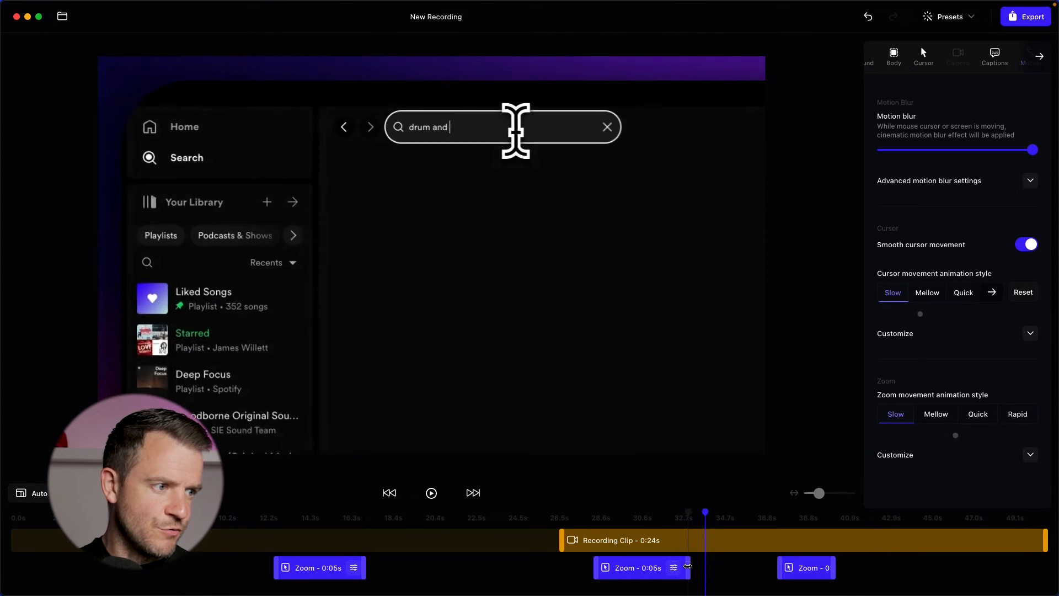
pyautogui.click(876, 515)
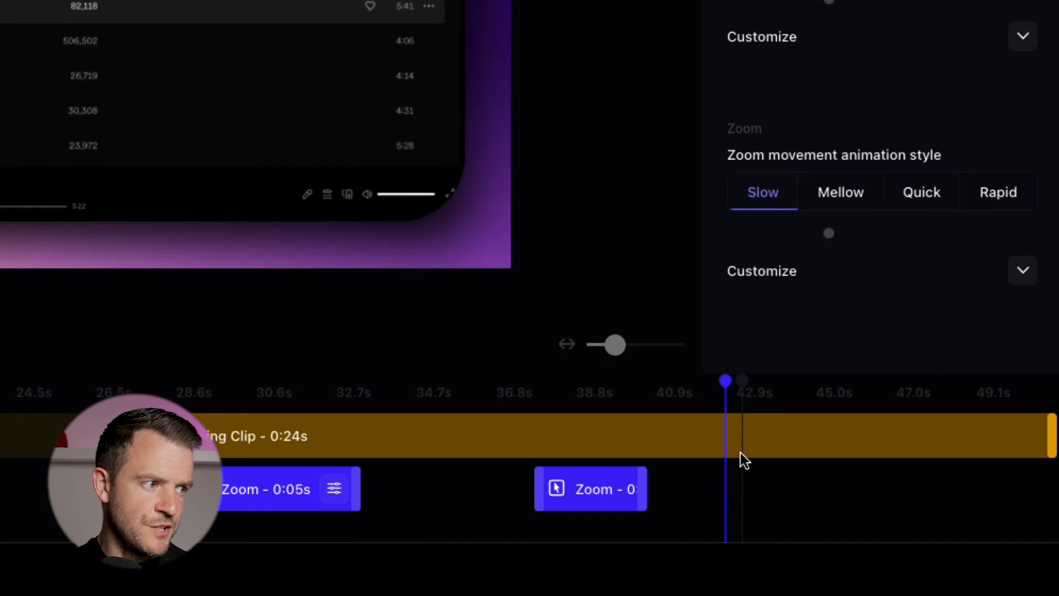
pyautogui.click(728, 489)
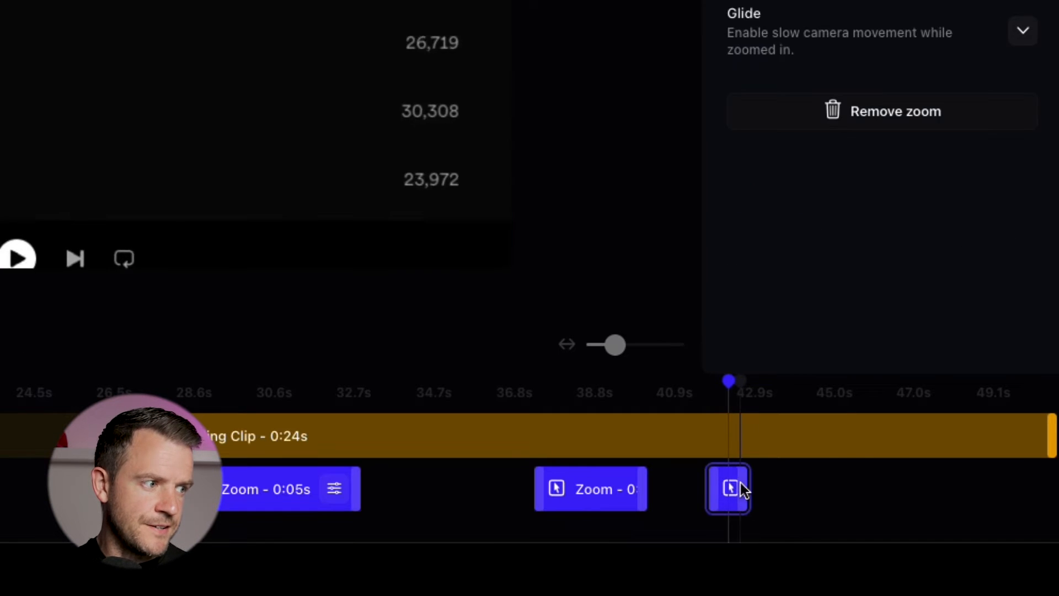
pyautogui.moveTo(740, 482); pyautogui.dragTo(818, 488)
pyautogui.click(689, 391)
pyautogui.press('space')
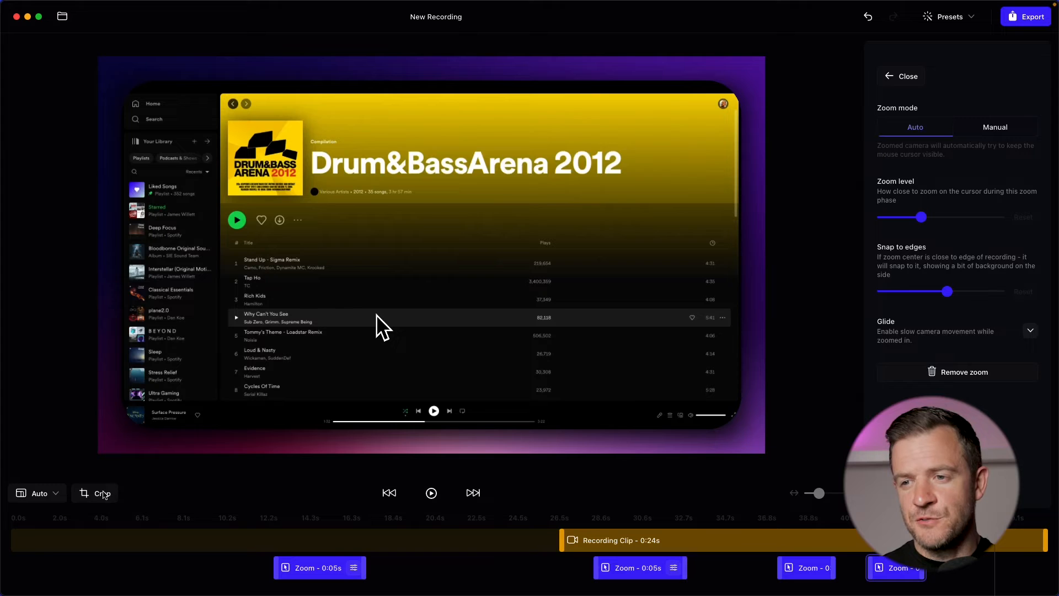
# Step: Try the Wide, Vertical 9:16 and Classic 4:3 aspect ratio options for the output frame
pyautogui.click(57, 494)
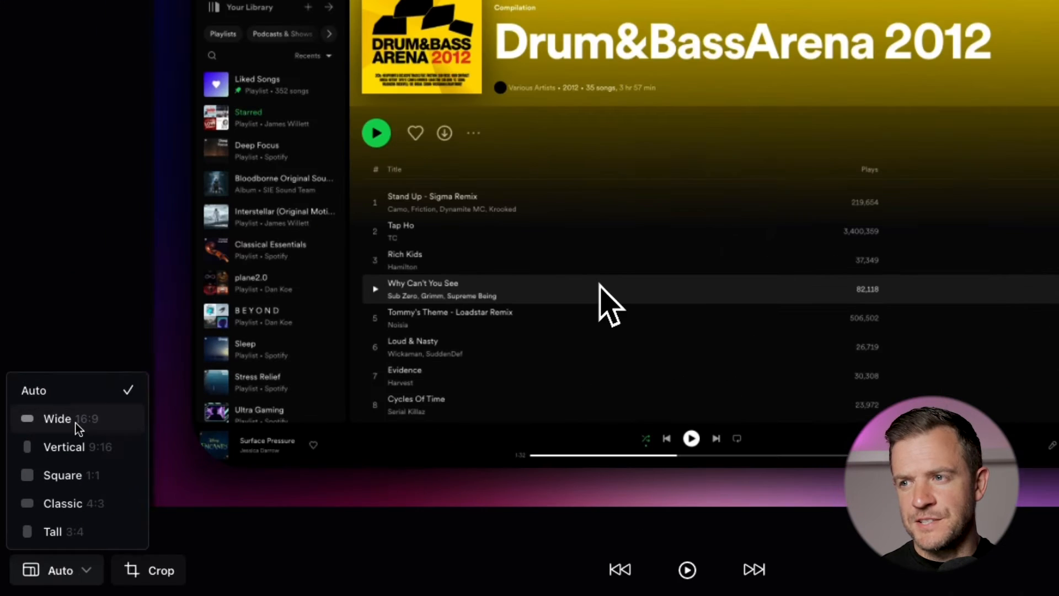
pyautogui.click(49, 401)
pyautogui.click(69, 447)
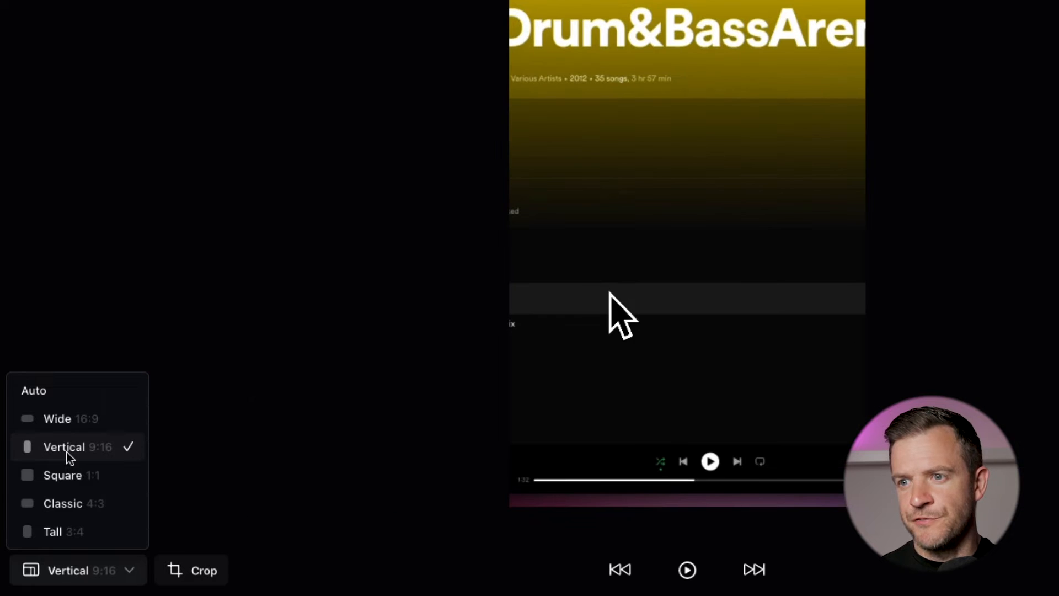
pyautogui.click(68, 489)
pyautogui.click(68, 505)
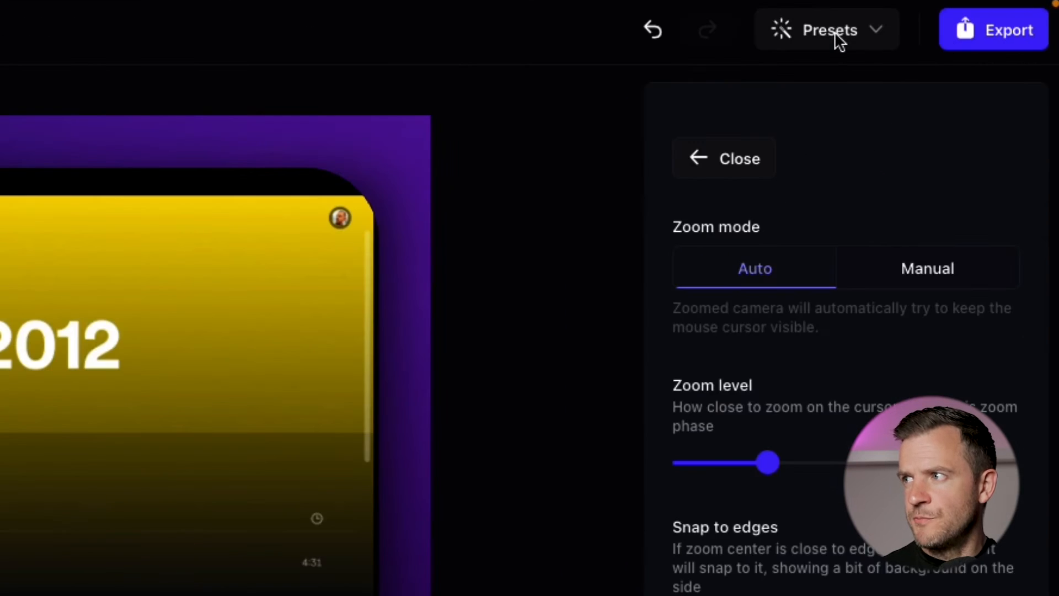
# Step: Open the Presets menu to view the saved preset, then dismiss it and close the zoom settings panel
pyautogui.click(836, 32)
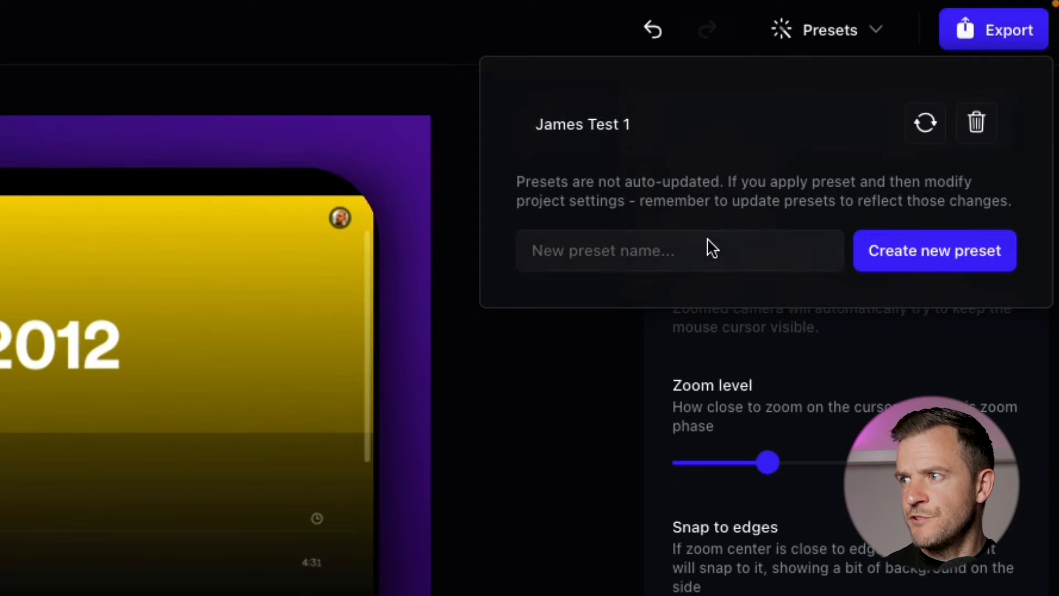
pyautogui.click(860, 43)
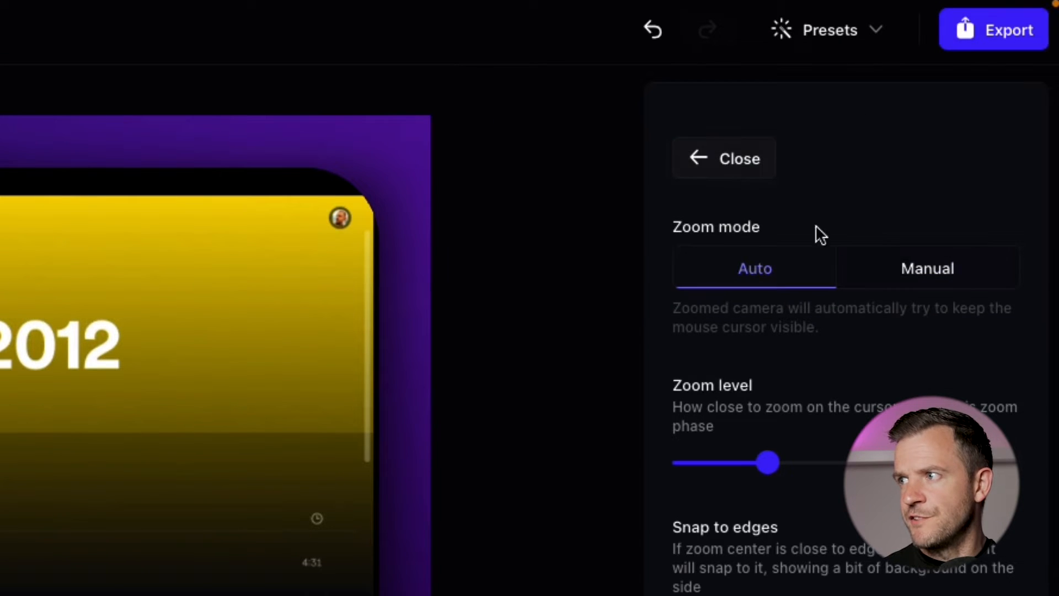
pyautogui.click(726, 147)
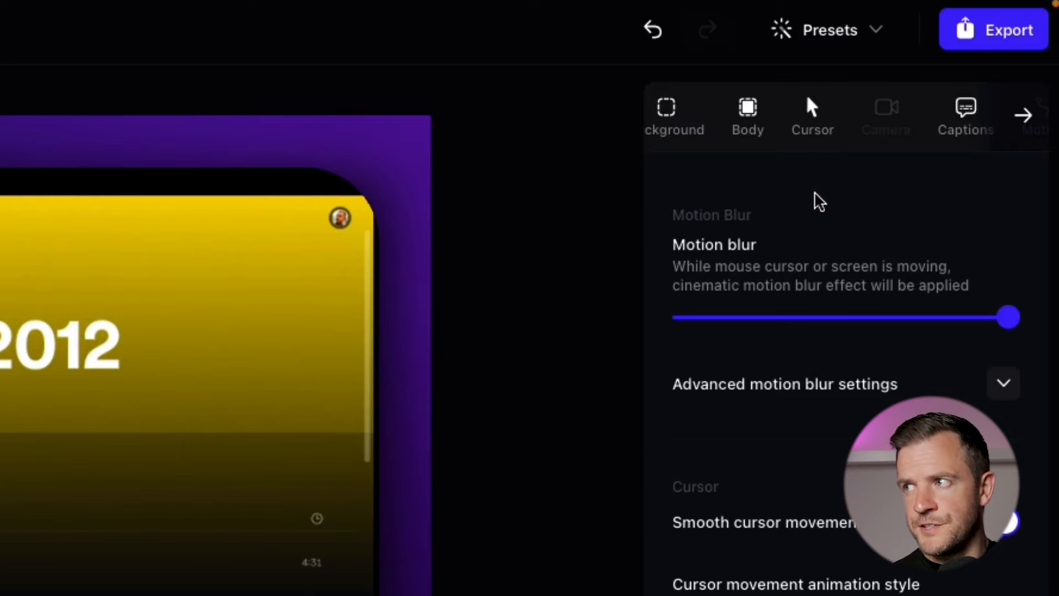
# Step: Export the video to a file as MP4 at 1080p, 60 FPS, with Social Media quality
pyautogui.click(975, 38)
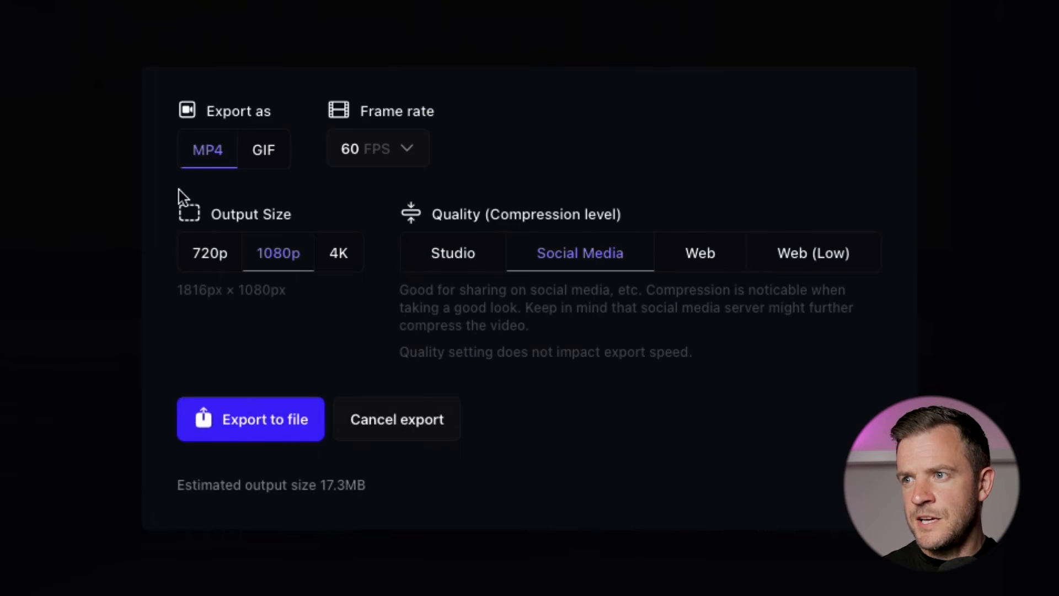
pyautogui.click(263, 157)
pyautogui.click(210, 209)
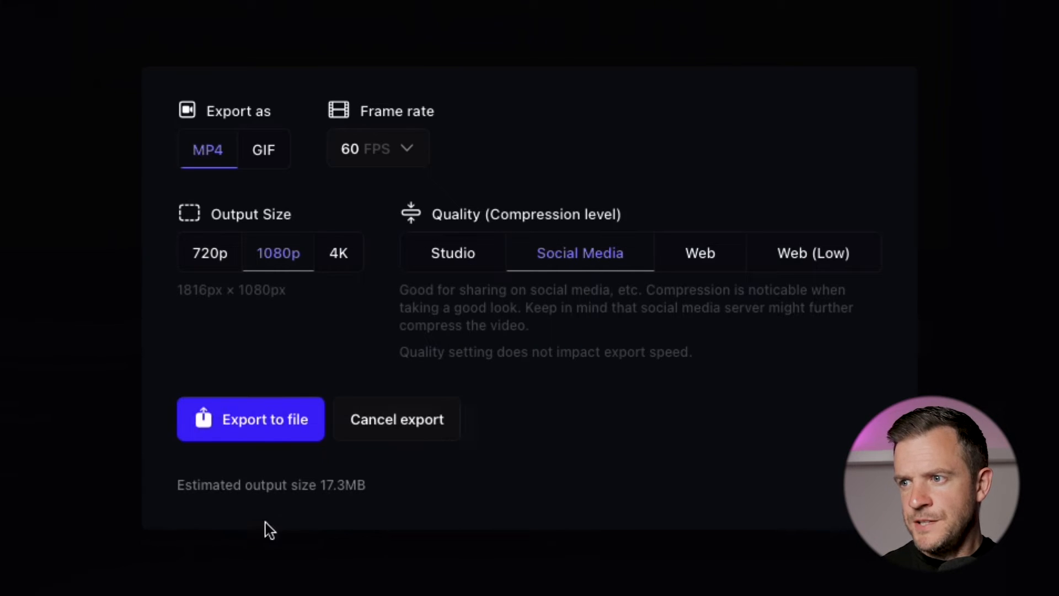
pyautogui.click(271, 428)
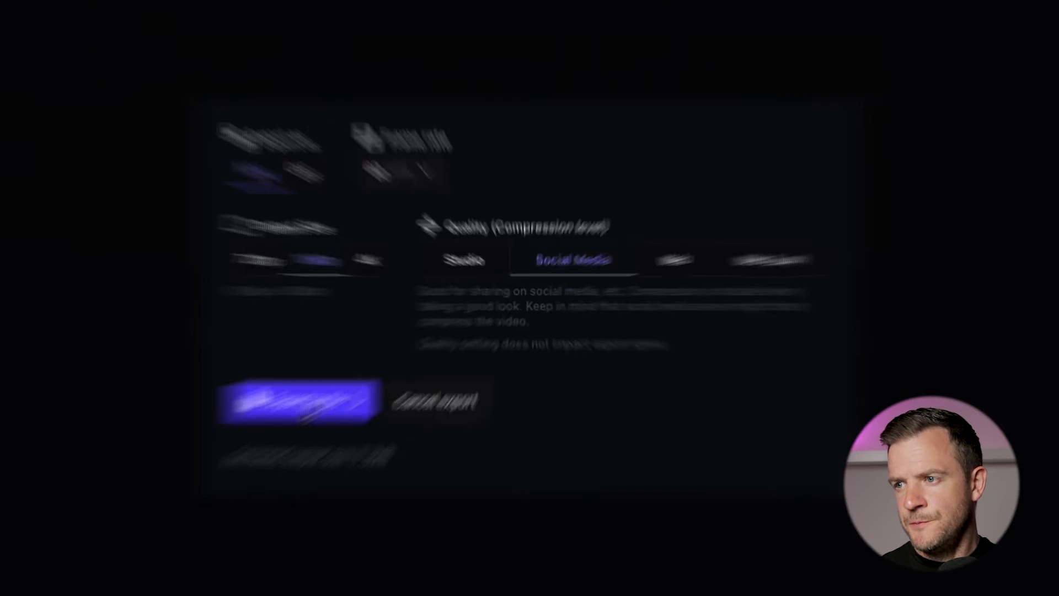